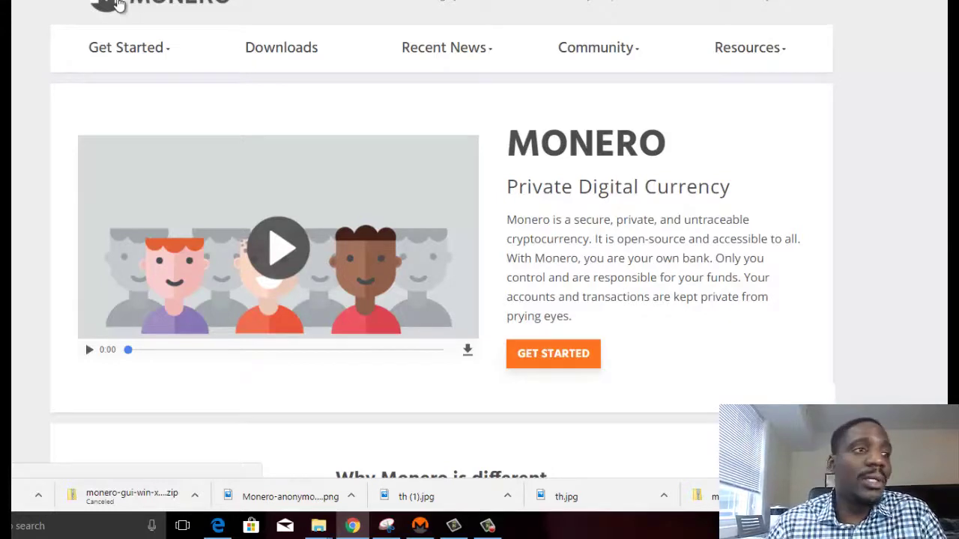
- Go from Get Started to the Downloads page's Windows wallet builds and launch the GUI wallet
click(573, 358)
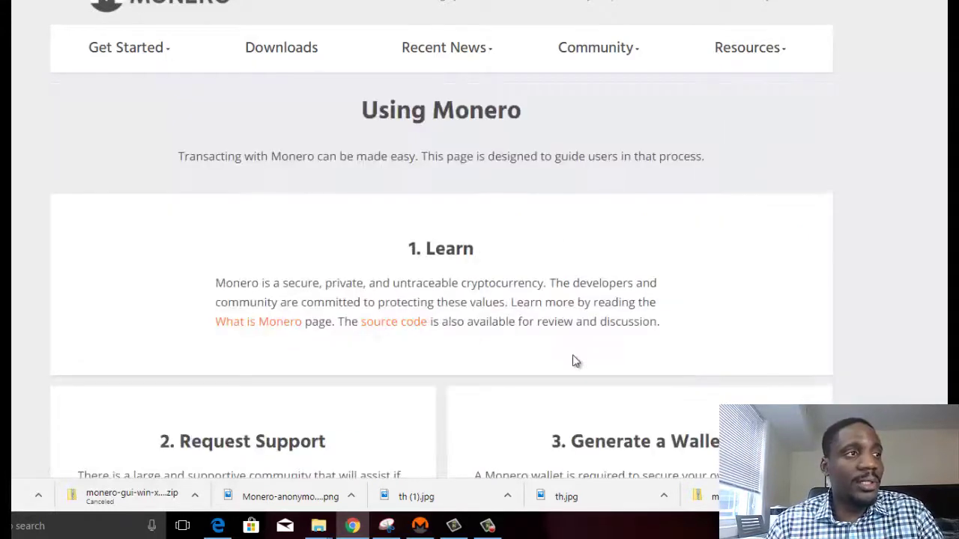
scroll(496, 244, down, 3)
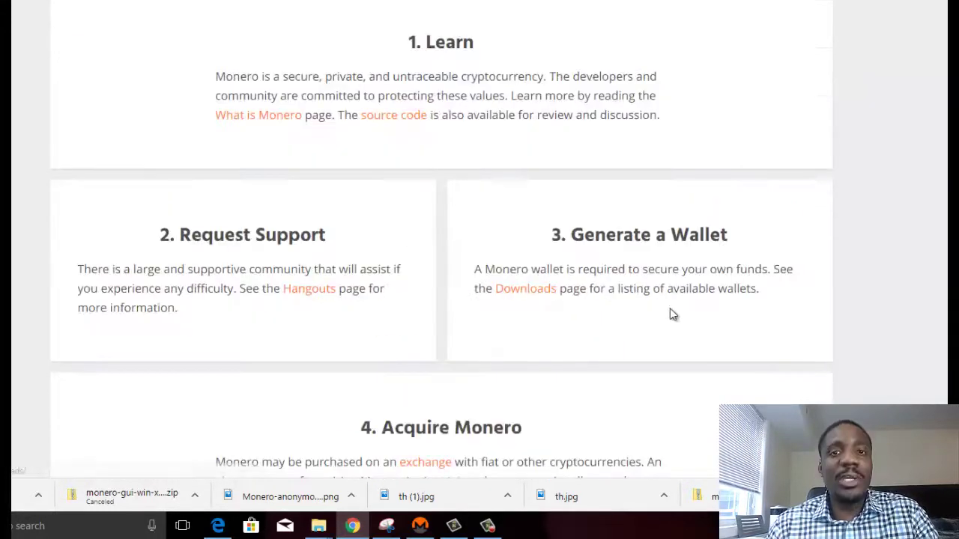
click(526, 290)
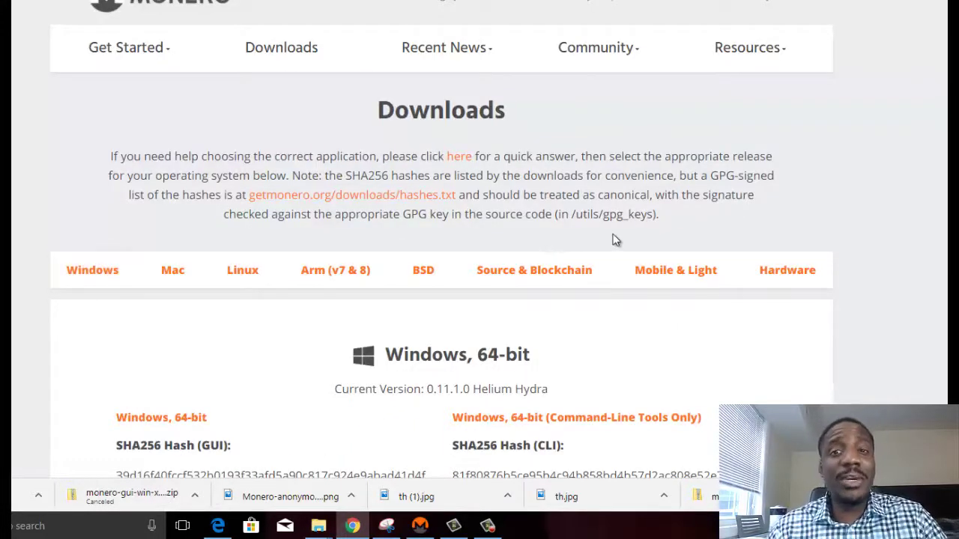
click(99, 279)
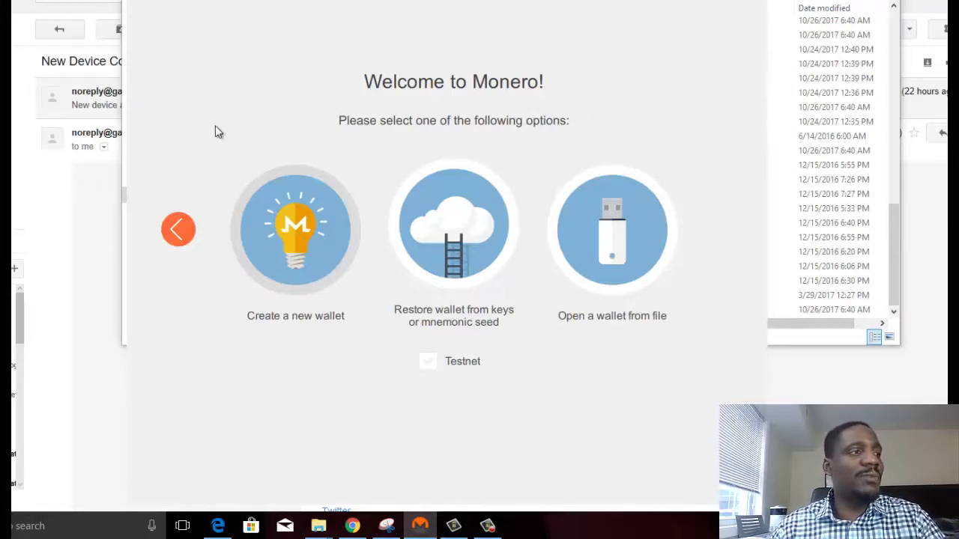
- Create the new wallet asdfd, select its backup seed, set a password and start using it
click(304, 235)
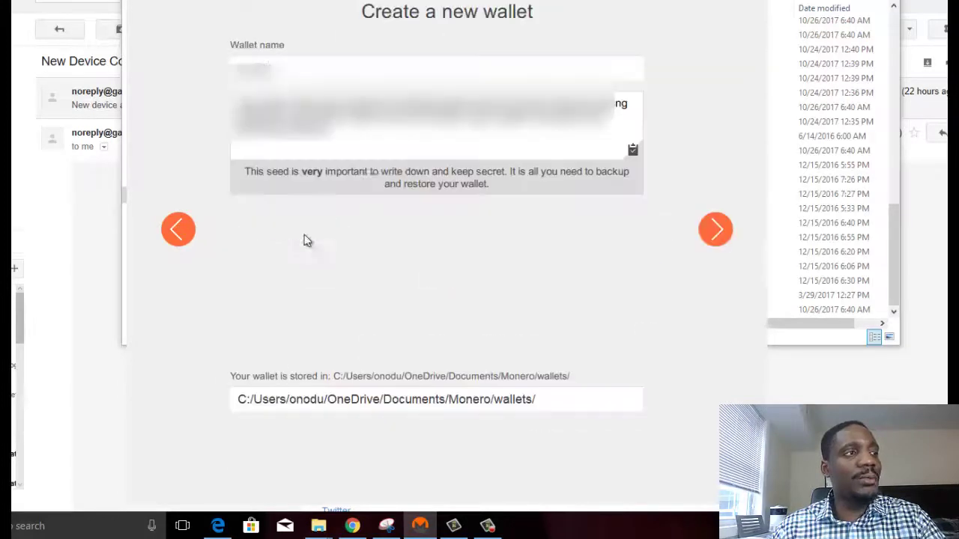
triple_click(352, 148)
click(365, 145)
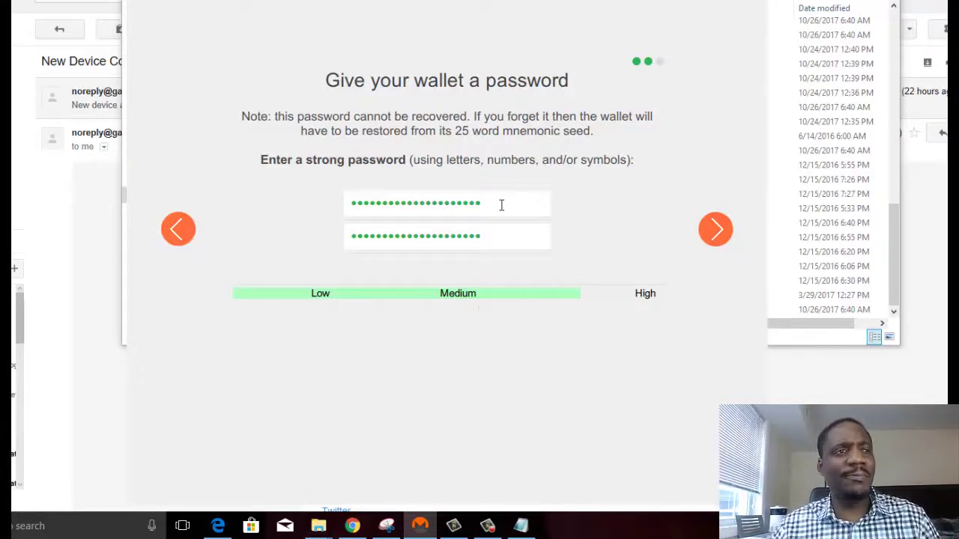
click(712, 232)
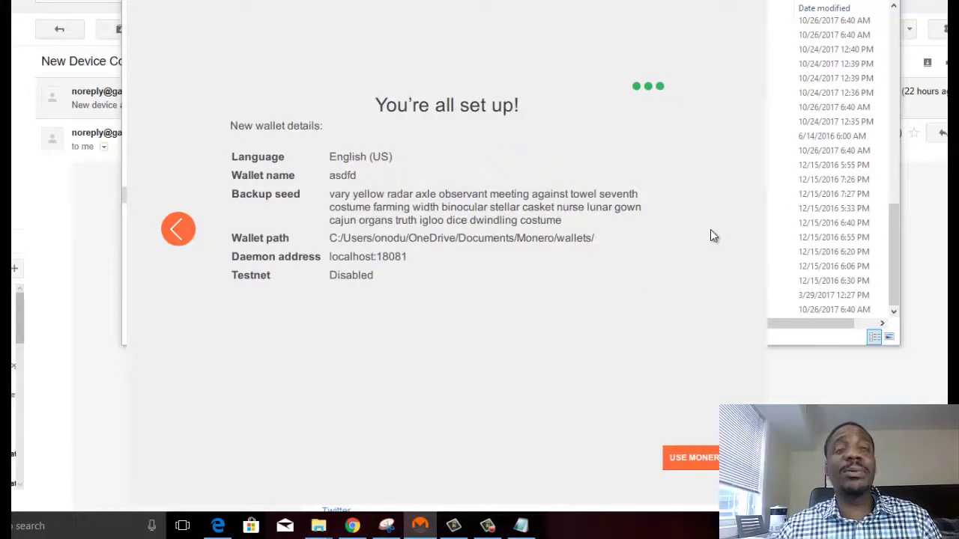
click(688, 459)
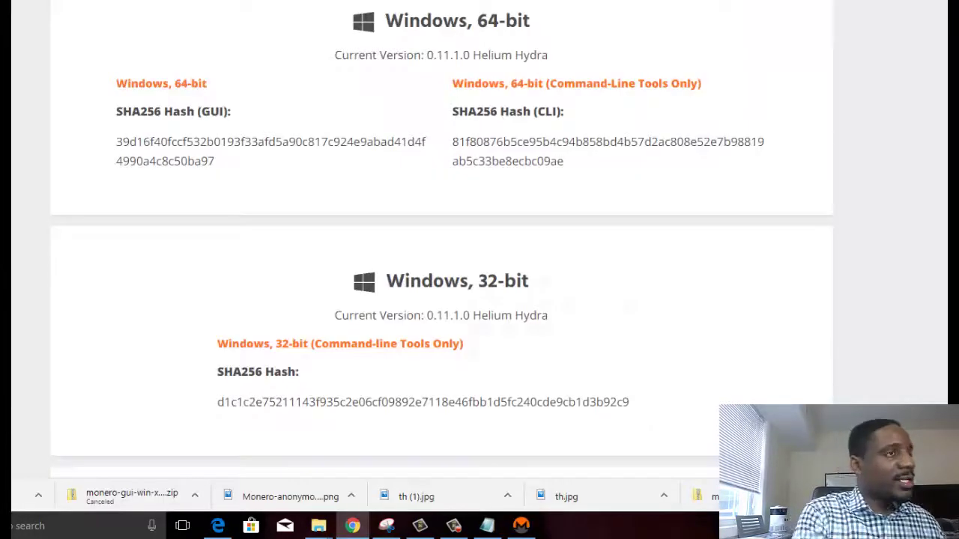
- Open the MyMonero site via the Mobile & Light wallets section of Downloads
scroll(797, 116, up, 5)
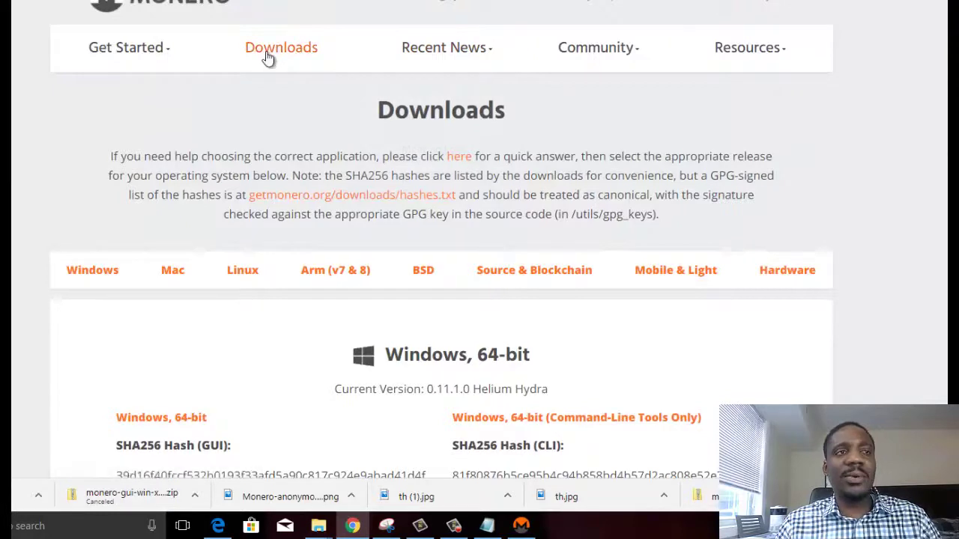
click(694, 272)
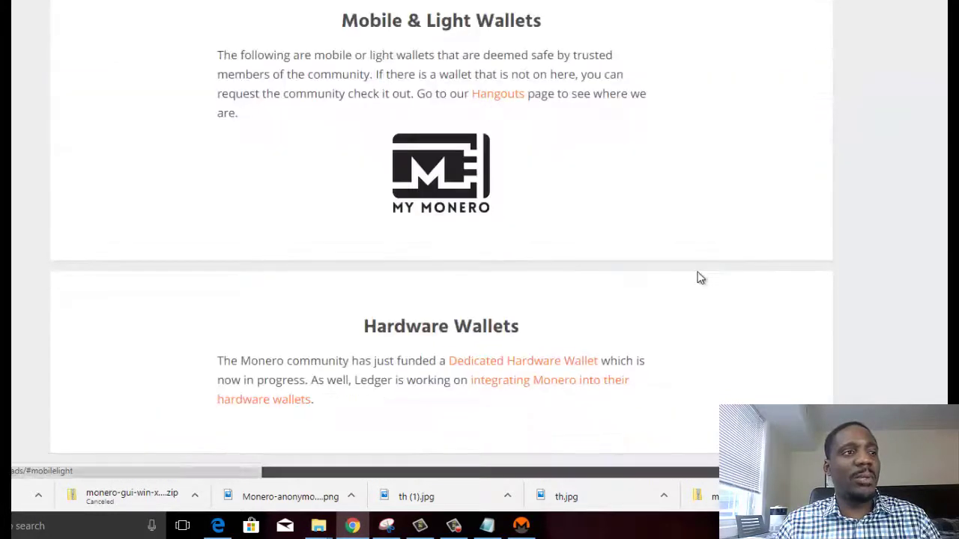
click(462, 159)
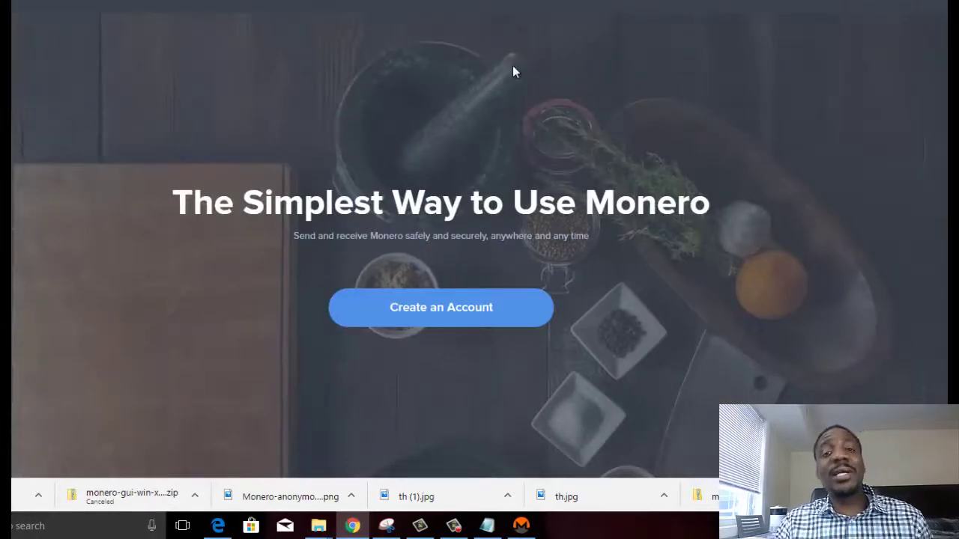
- Create a MyMonero account, paste its private login key to confirm, and log in
click(588, 3)
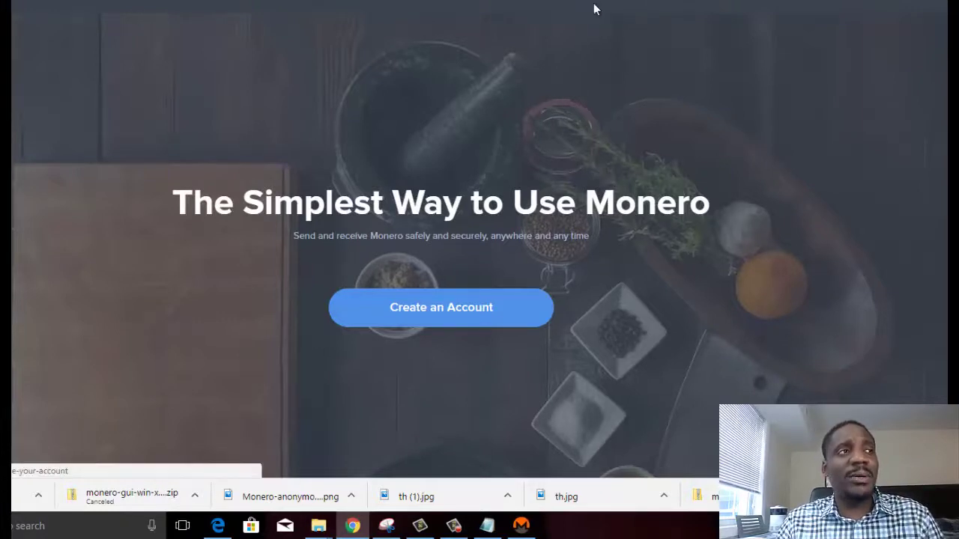
scroll(605, 193, down, 10)
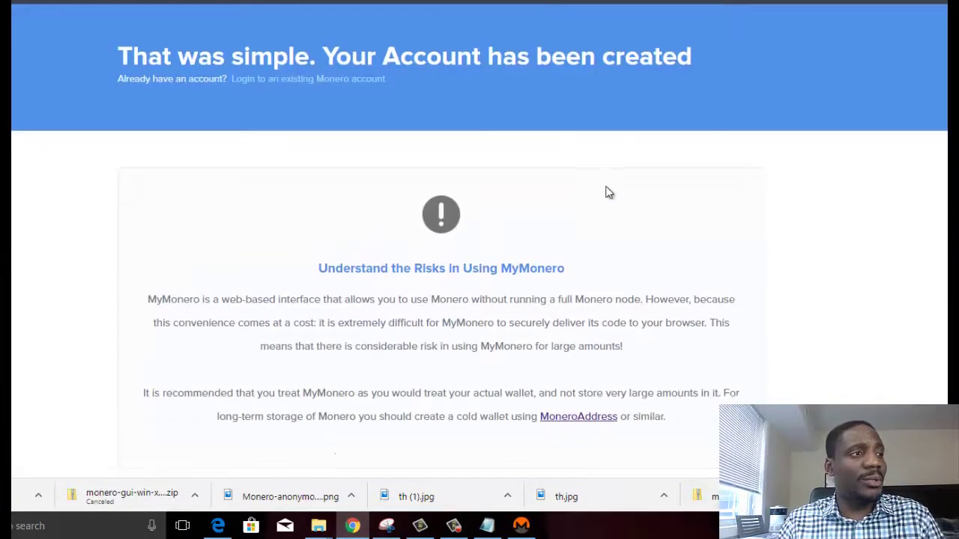
scroll(529, 148, up, 3)
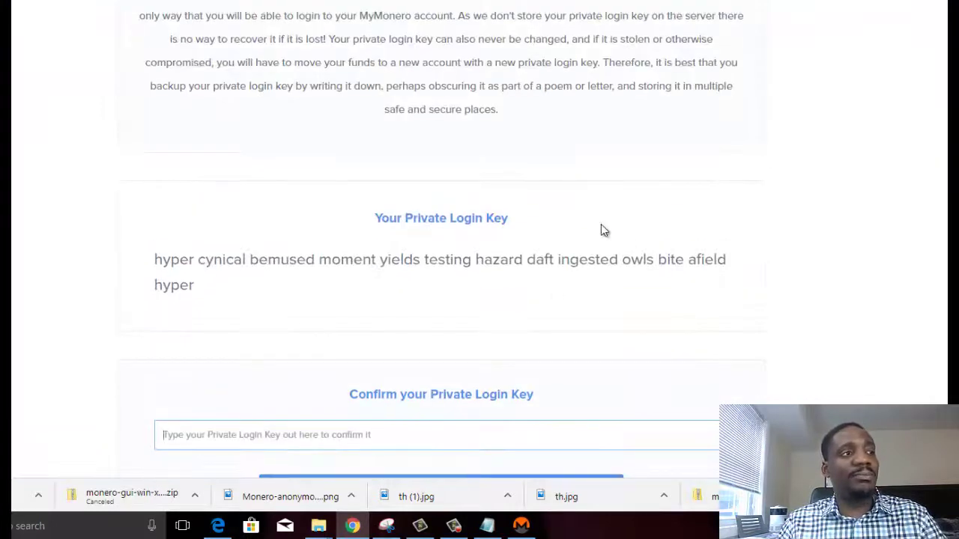
scroll(290, 307, down, 2)
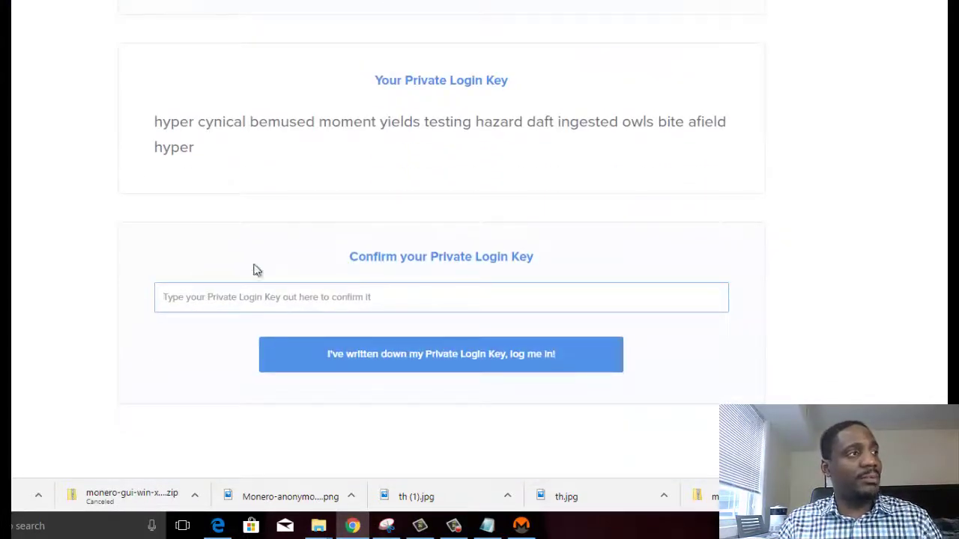
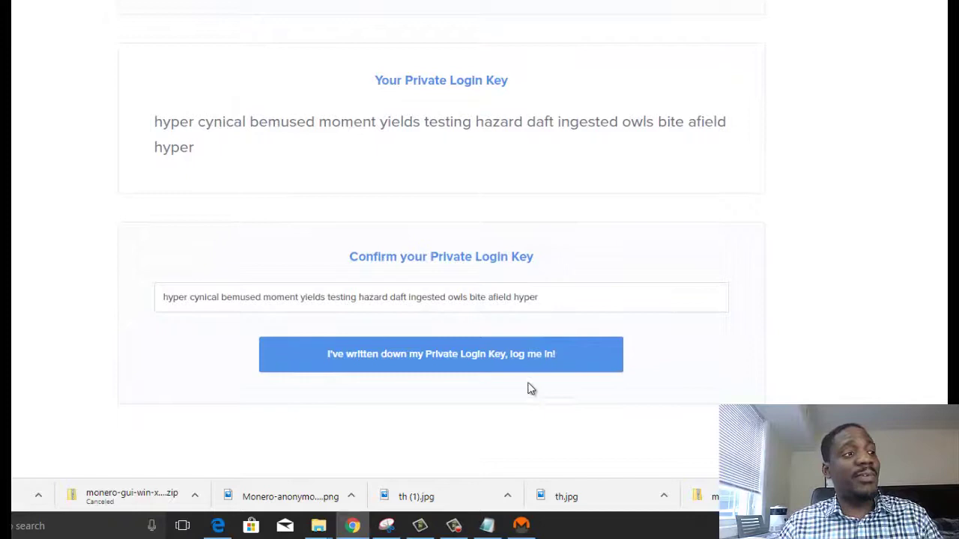
click(538, 375)
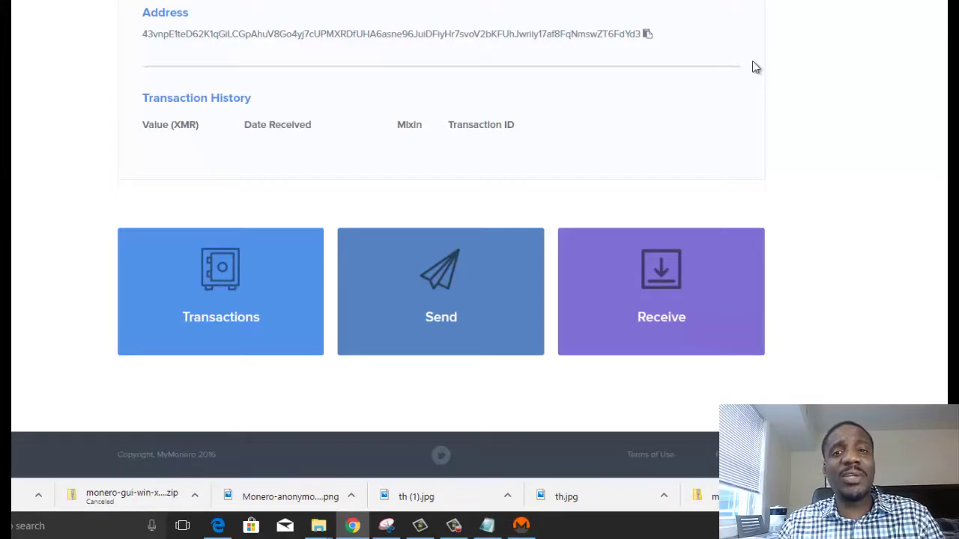
- View MyMonero's Send form and Receive QR code, then return to the getmonero.org tab
click(508, 287)
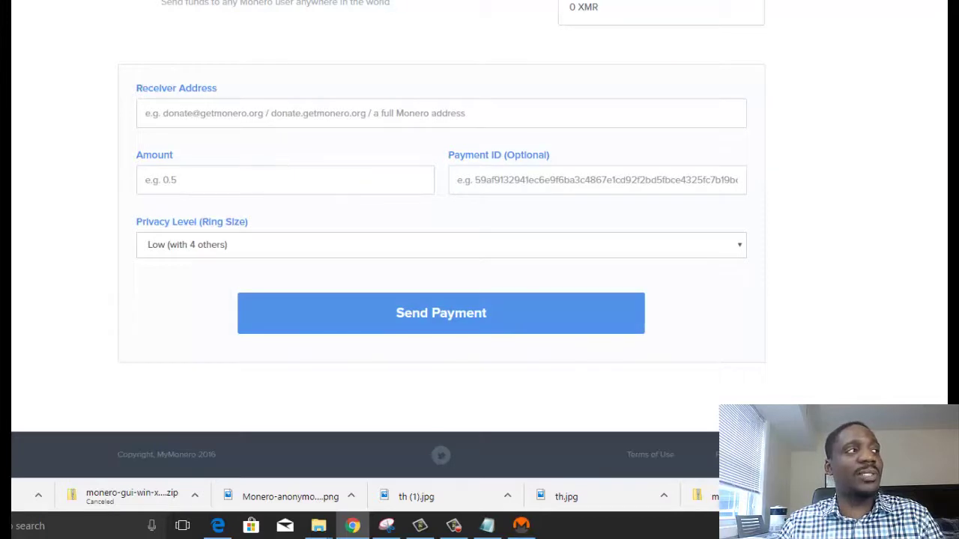
key(alt+Left)
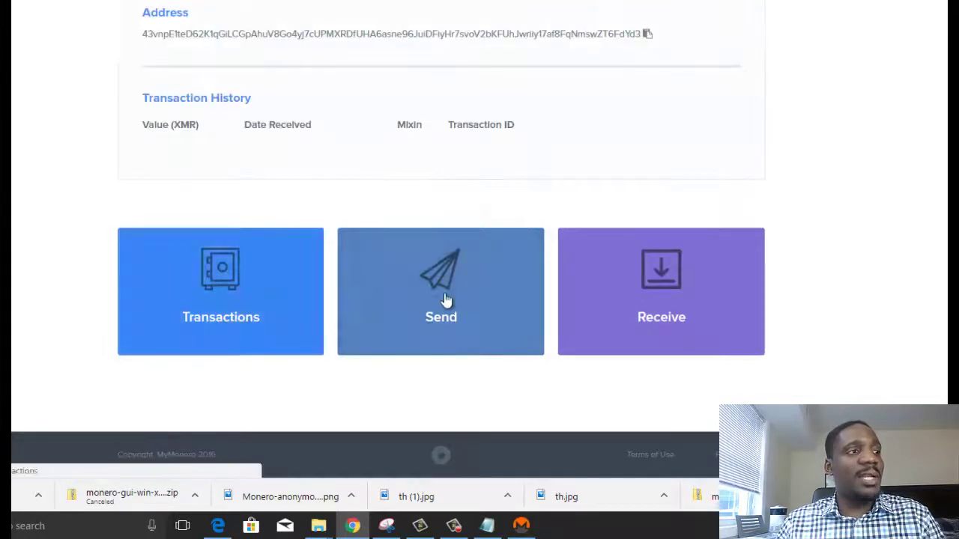
click(644, 303)
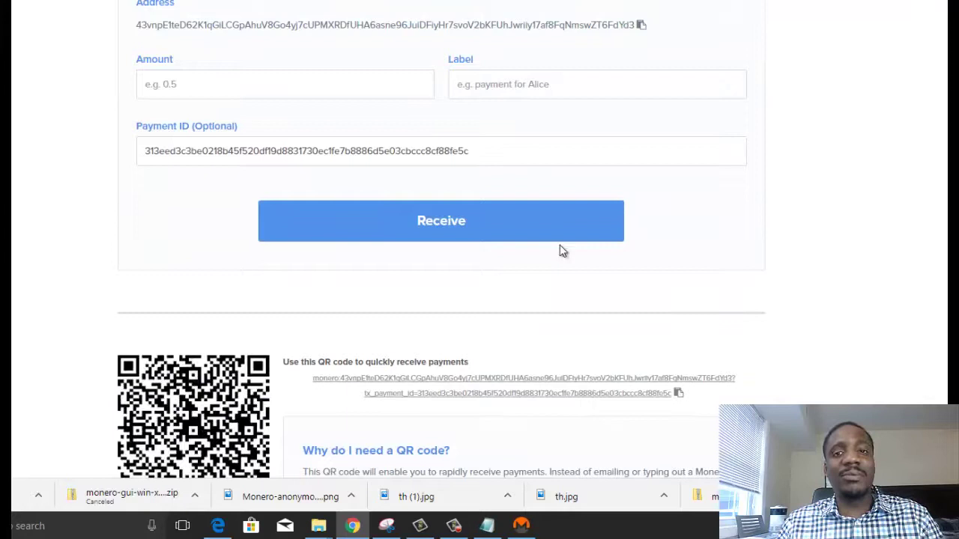
click(372, 0)
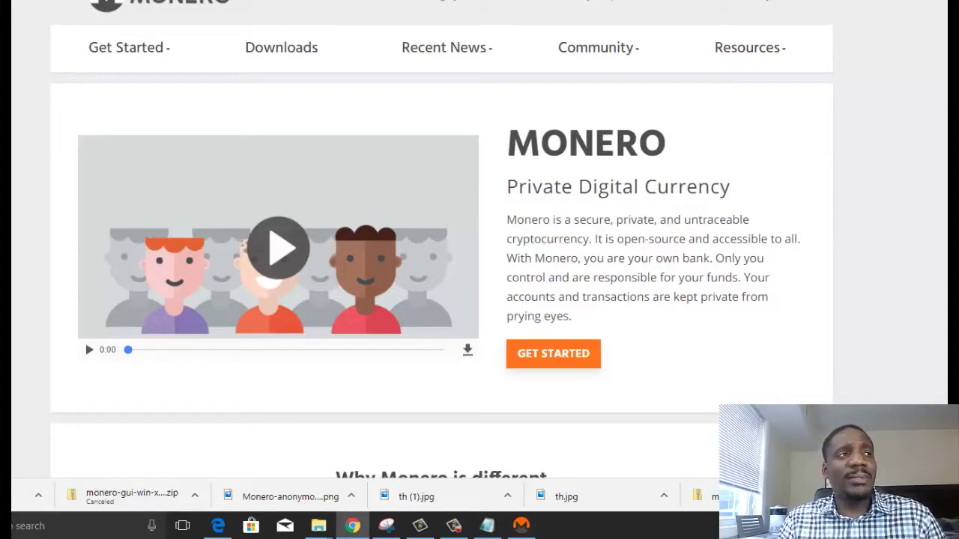
- Switch to the offline wallet generator page and look it over
click(719, 2)
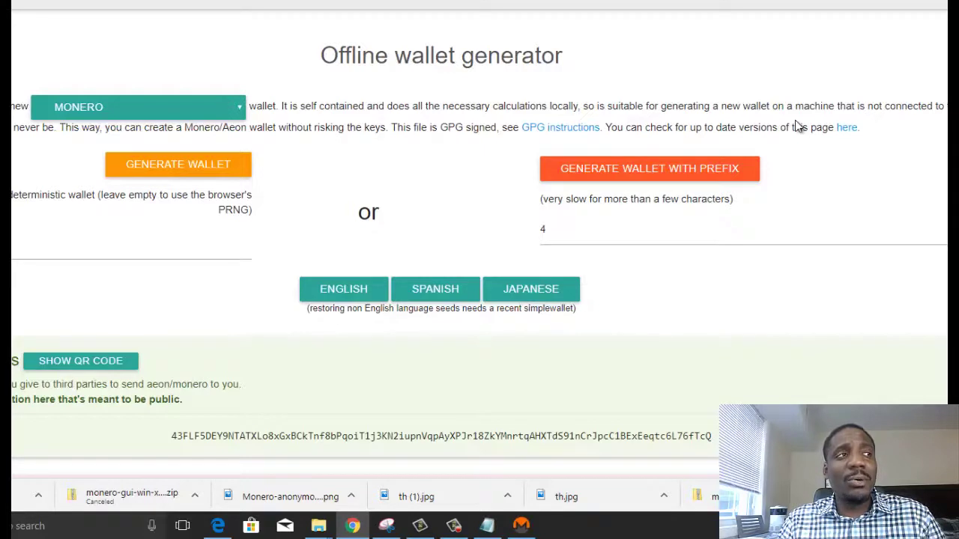
scroll(824, 195, down, 1)
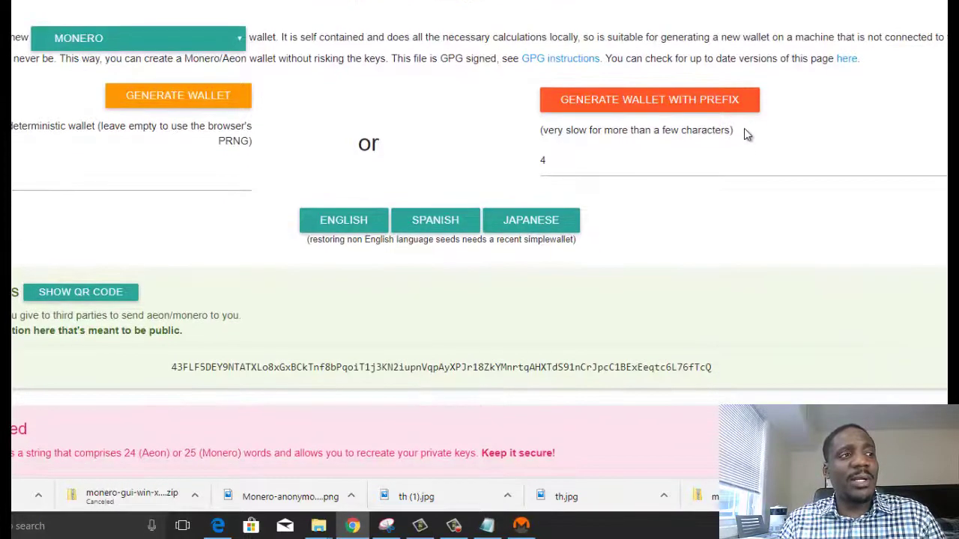
scroll(836, 220, up, 1)
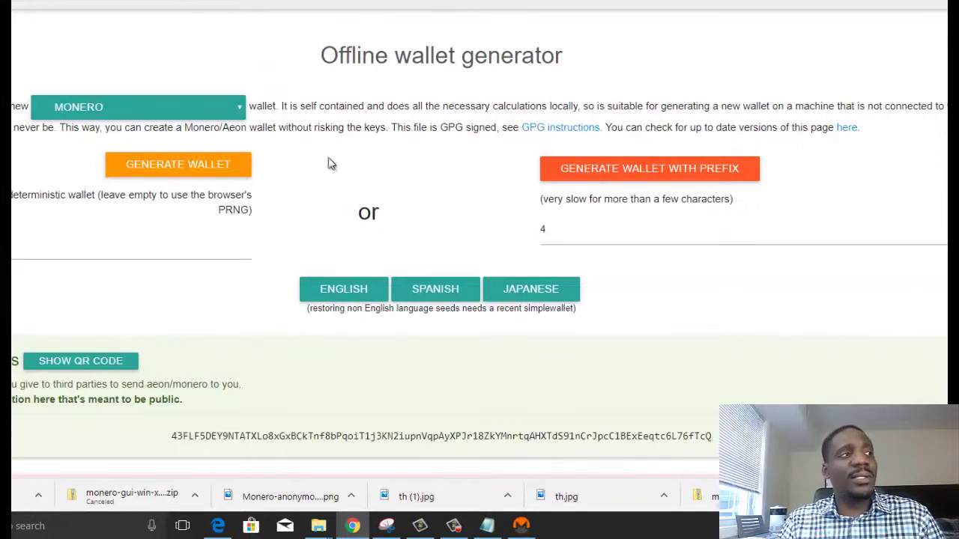
- Generate a new wallet, confirming the replacement, and select its 25-word mnemonic seed
click(191, 168)
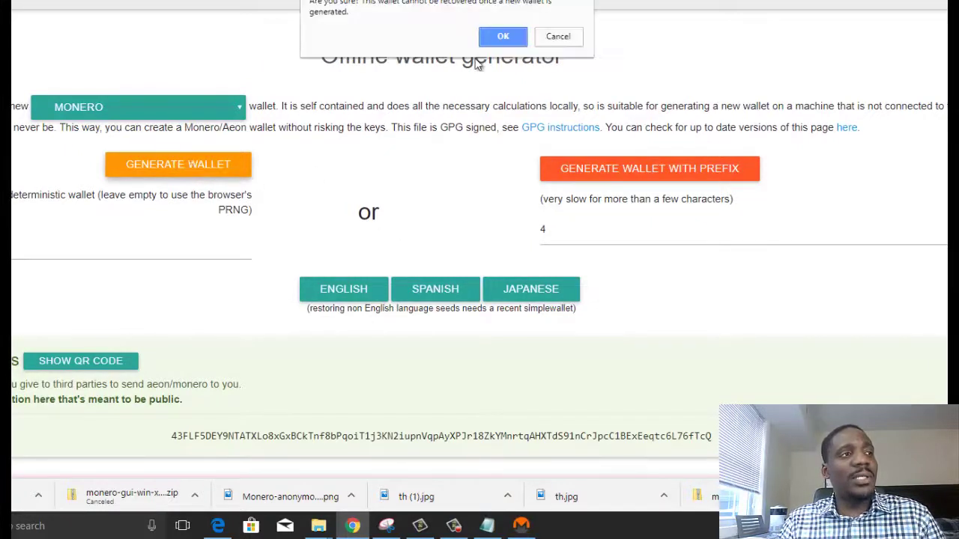
click(499, 37)
scroll(700, 289, down, 3)
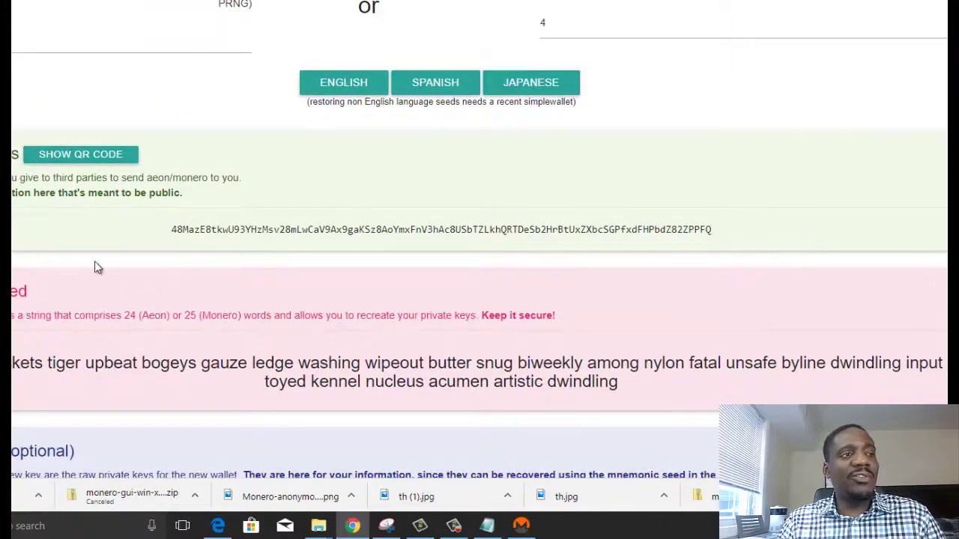
scroll(402, 265, down, 3)
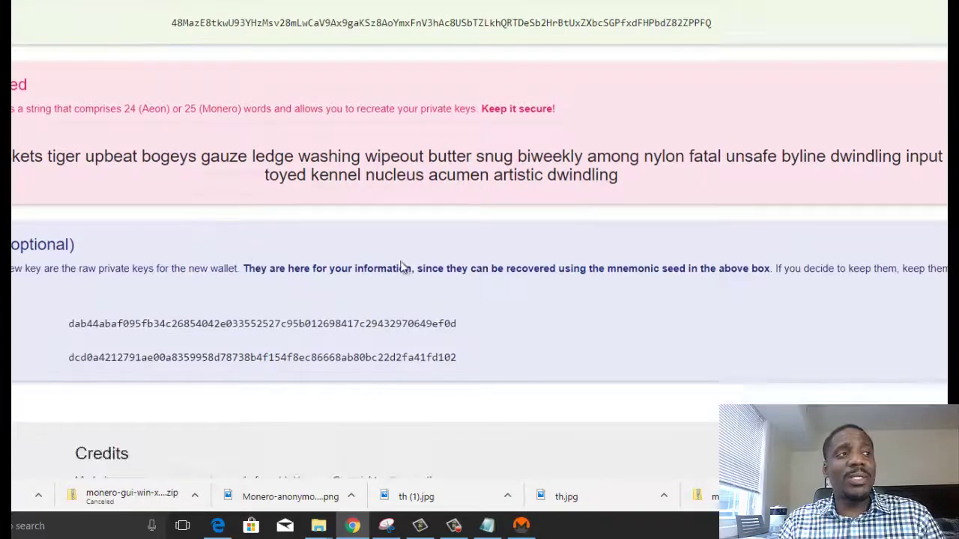
triple_click(395, 161)
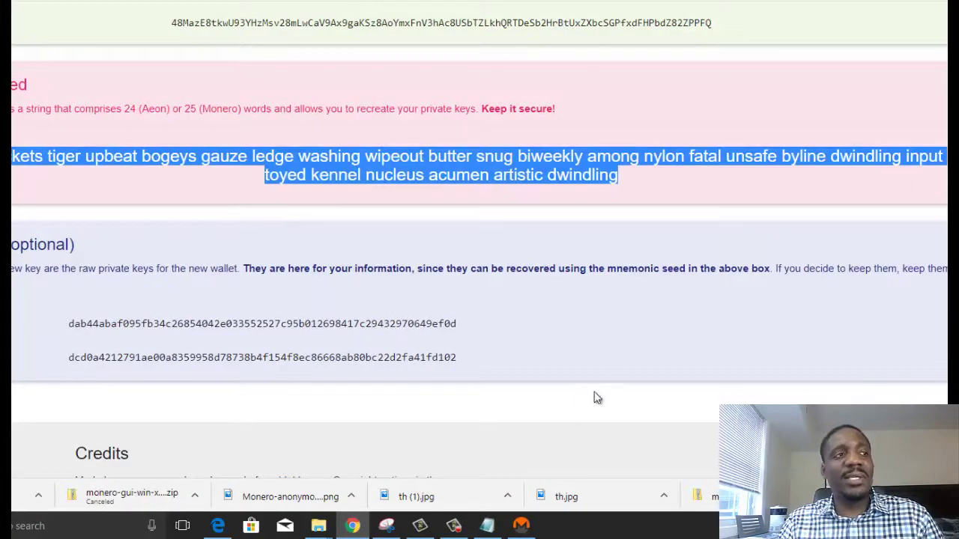
scroll(595, 398, down, 2)
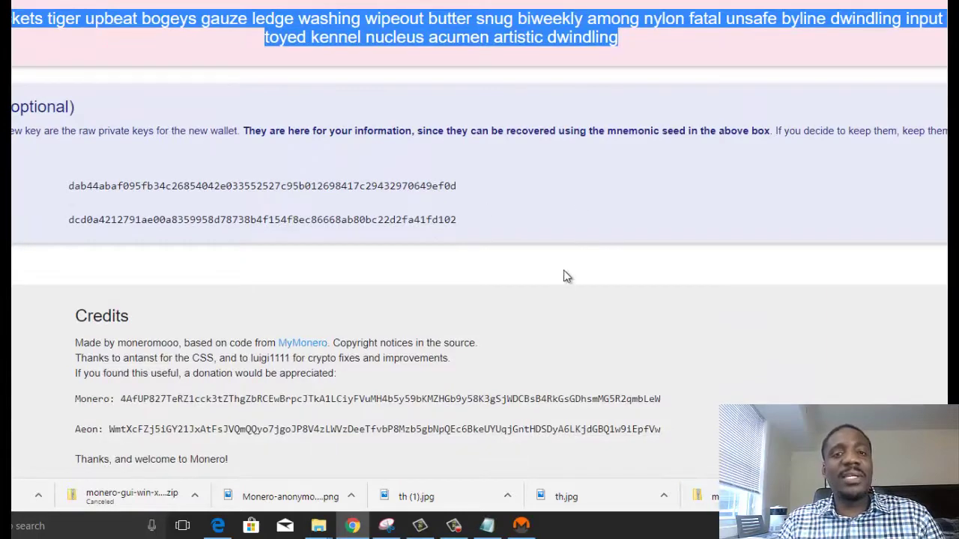
scroll(646, 297, up, 3)
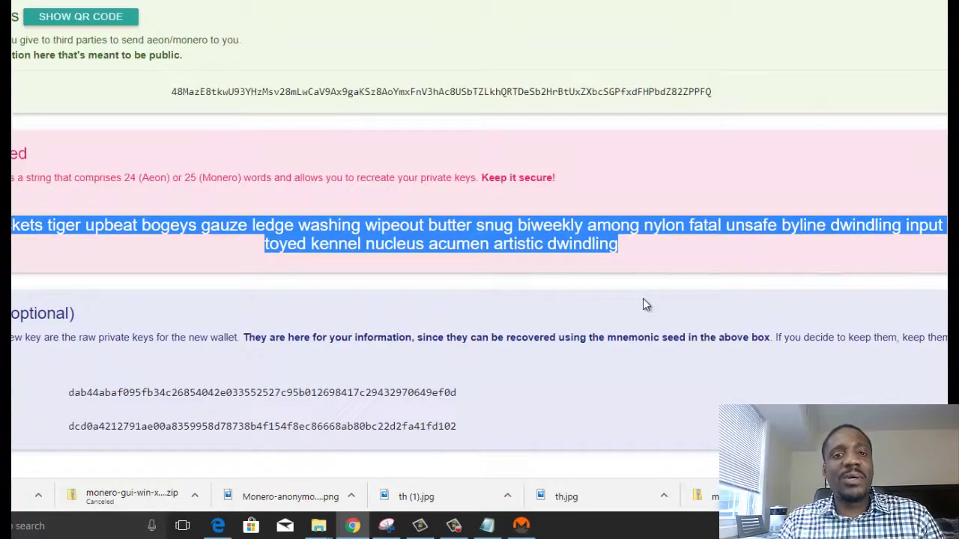
scroll(643, 299, up, 5)
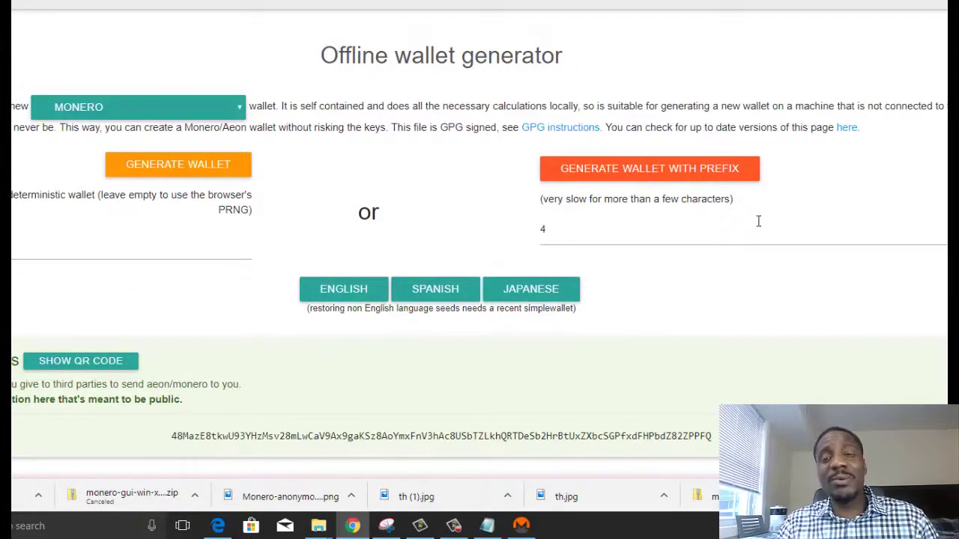
- Restore the syncing Monero GUI Wallet window from the taskbar
click(525, 527)
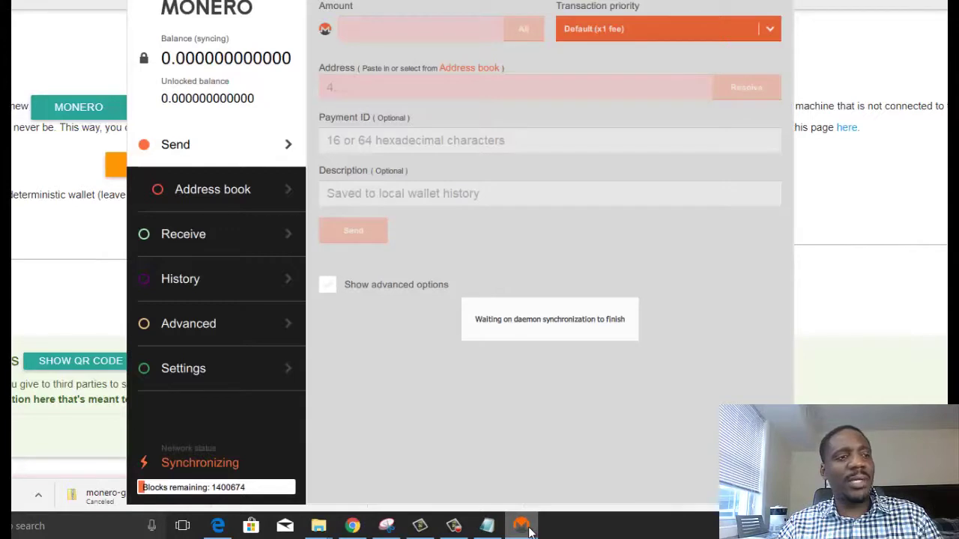